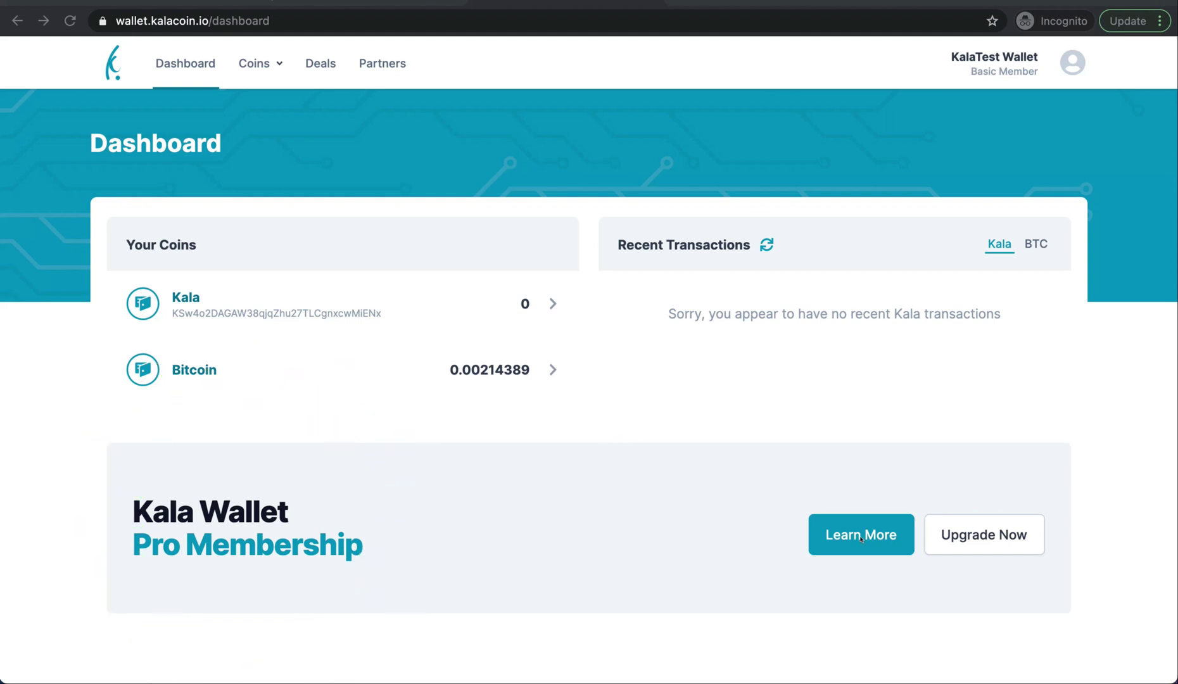
Open the Pro Membership details page from the dashboard banner's Learn More link
click(861, 537)
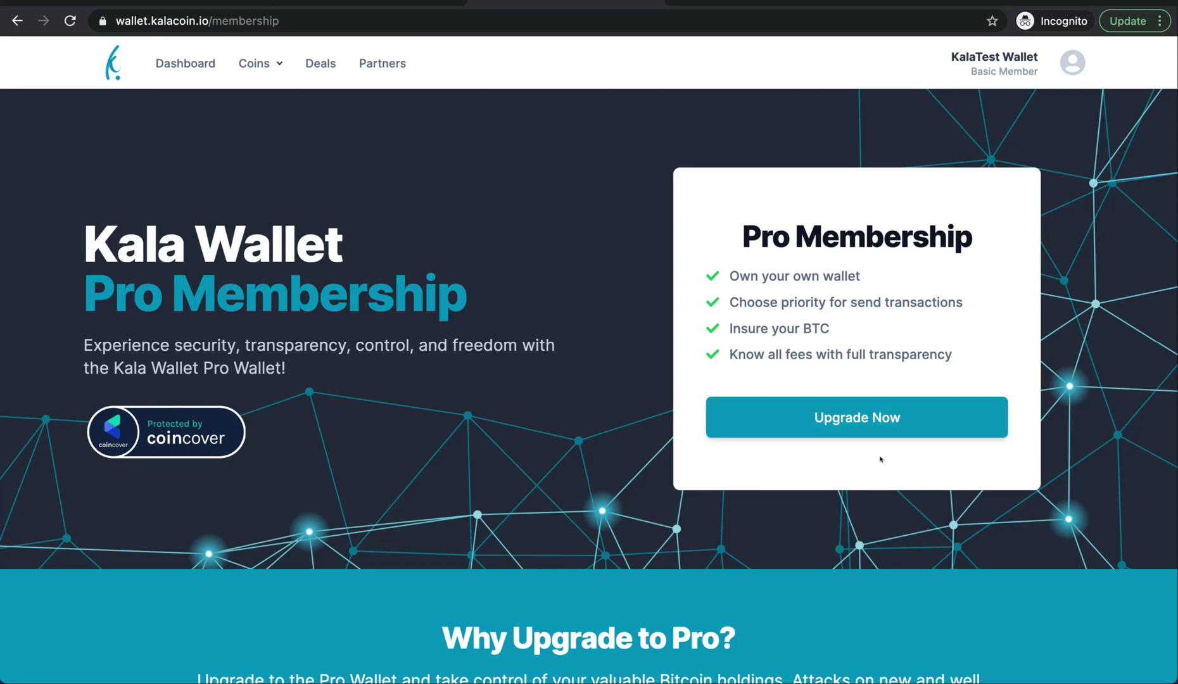
Start the Pro upgrade with the Bronze Plan selected and continue to the Insurance Form
click(858, 407)
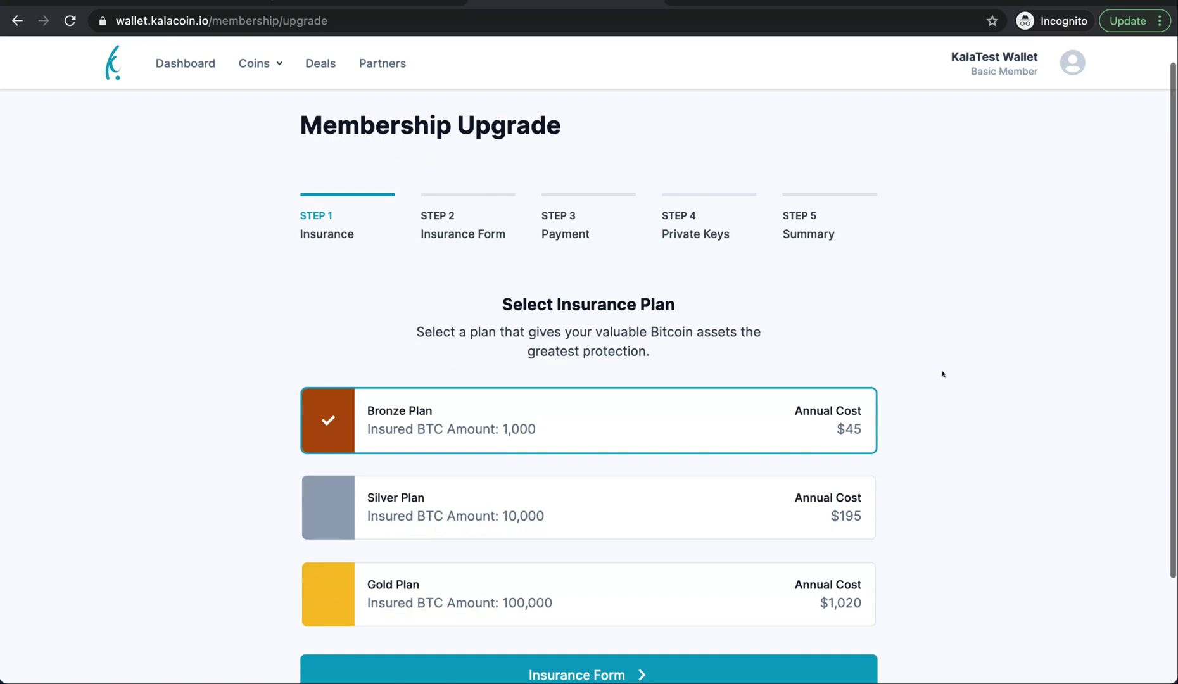
scroll(942, 374, down, 3)
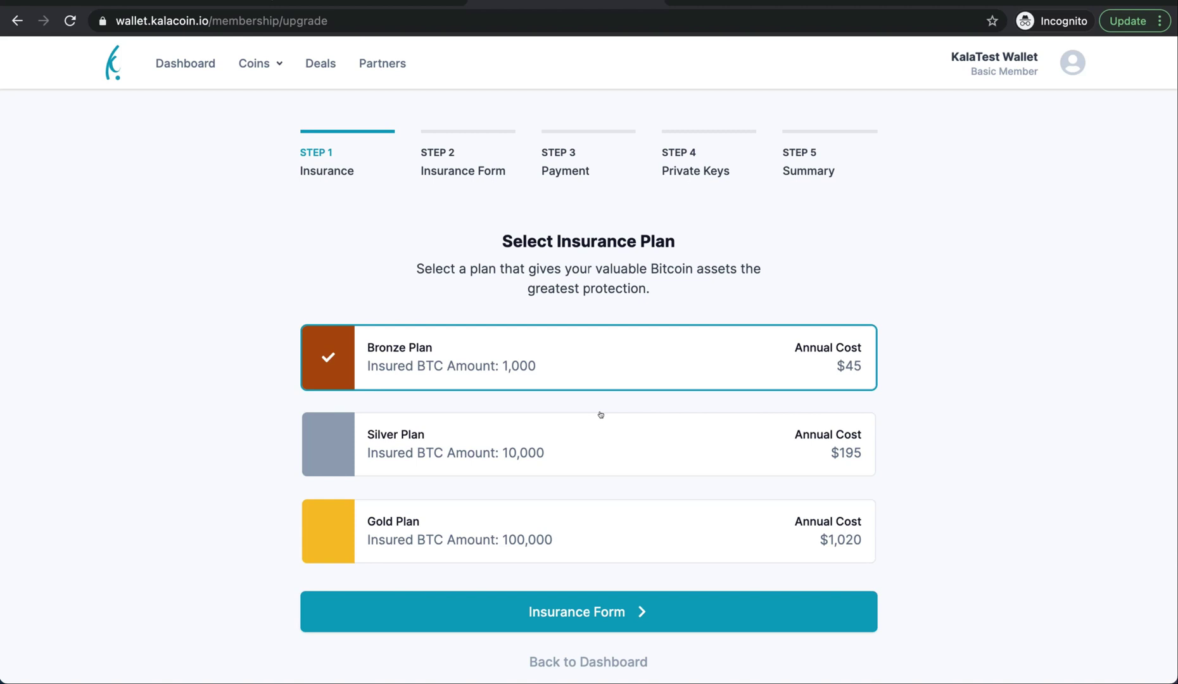
click(631, 613)
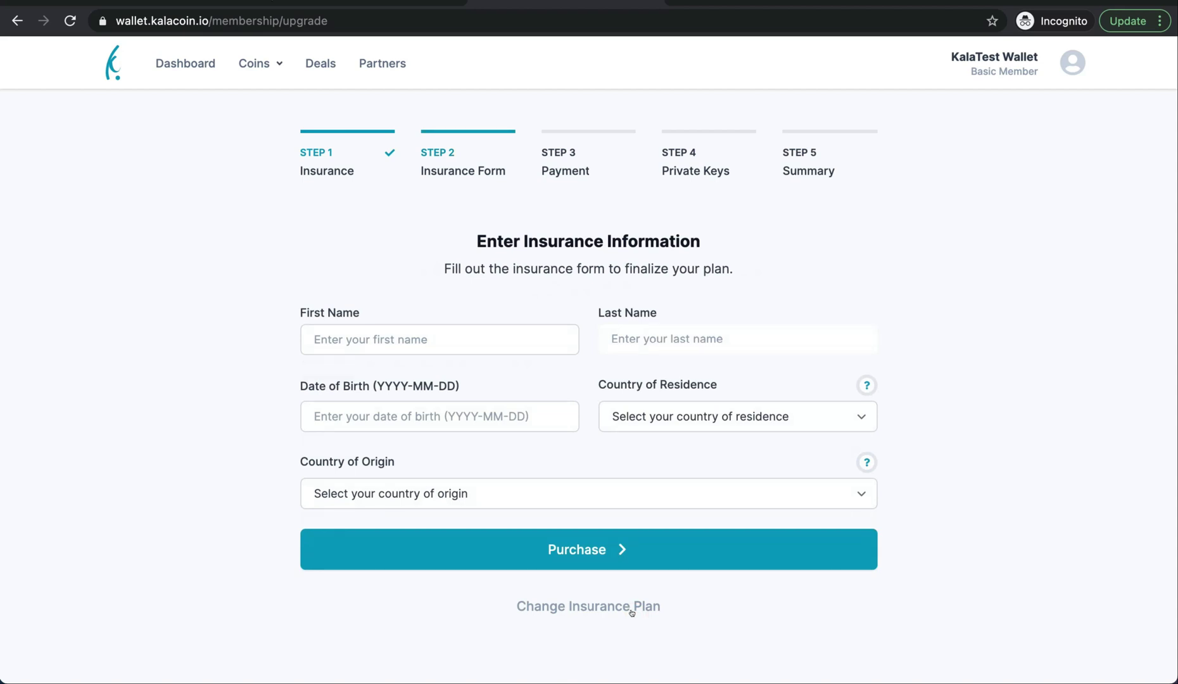
Fill in the first name, last name and date of birth 1983-11-03
click(389, 340)
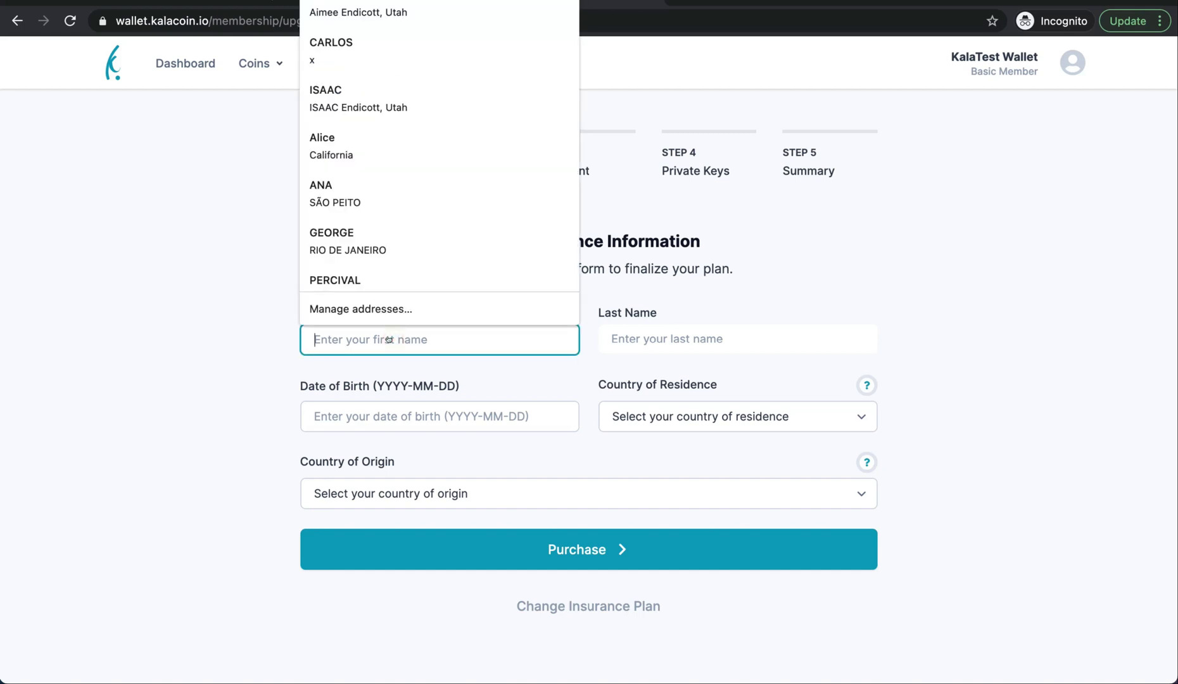
text(Ka)
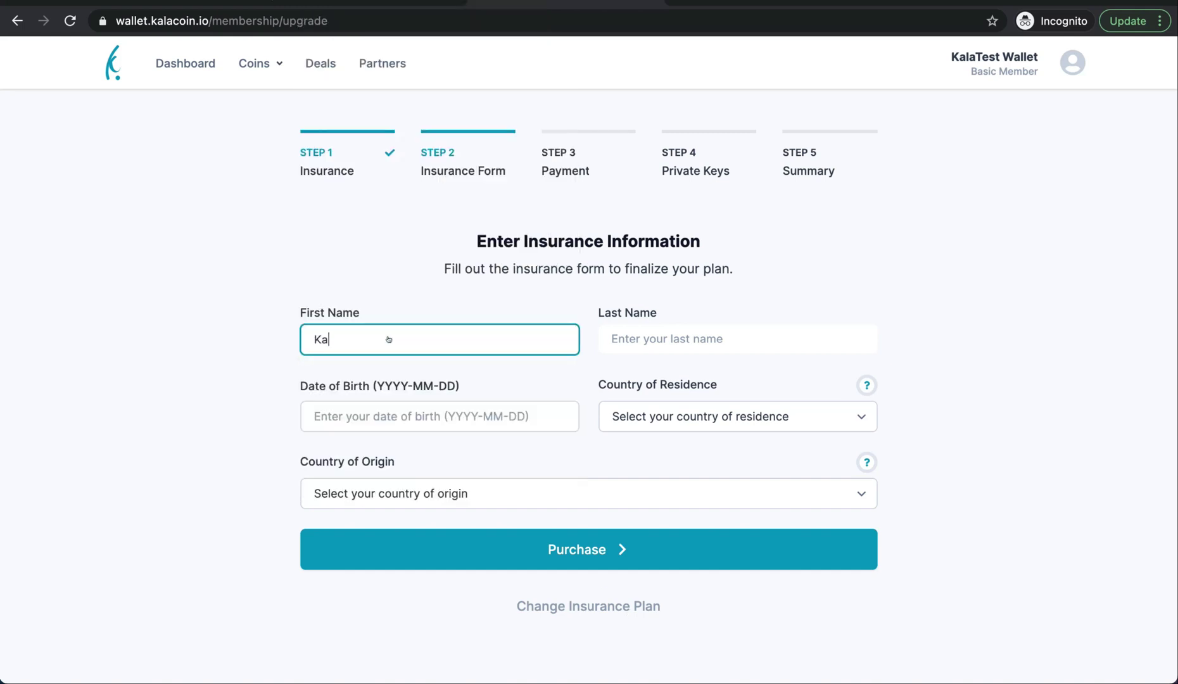
text(laTest)
key(Tab)
text(Wallet)
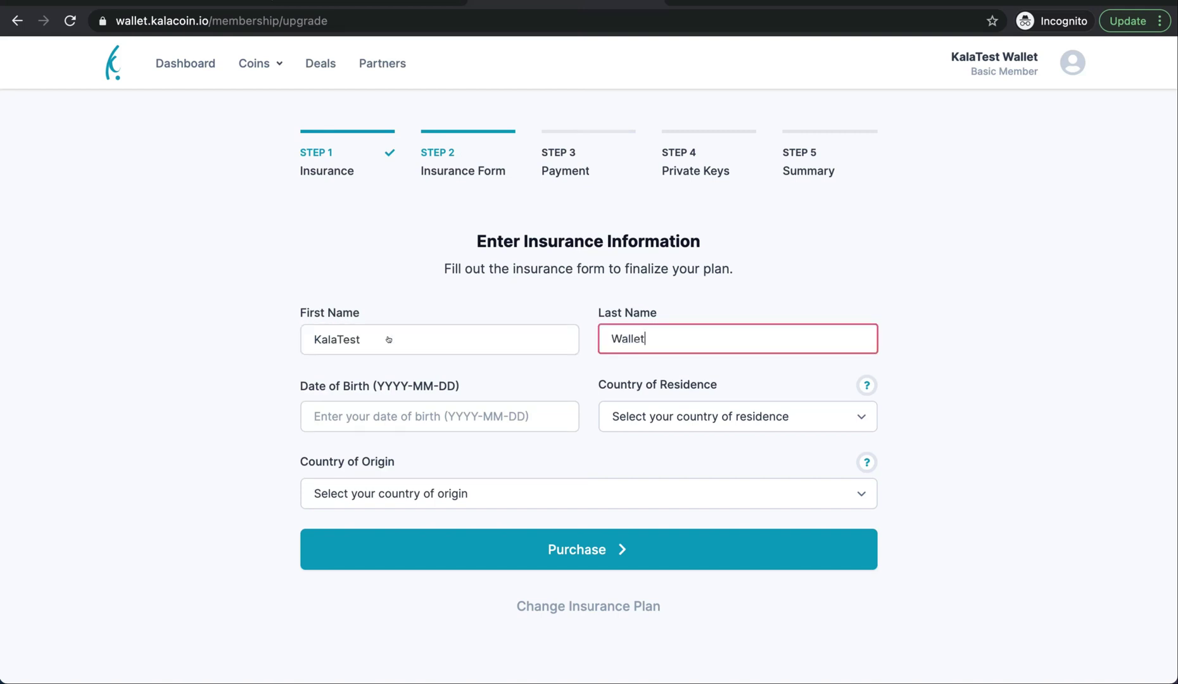
click(328, 413)
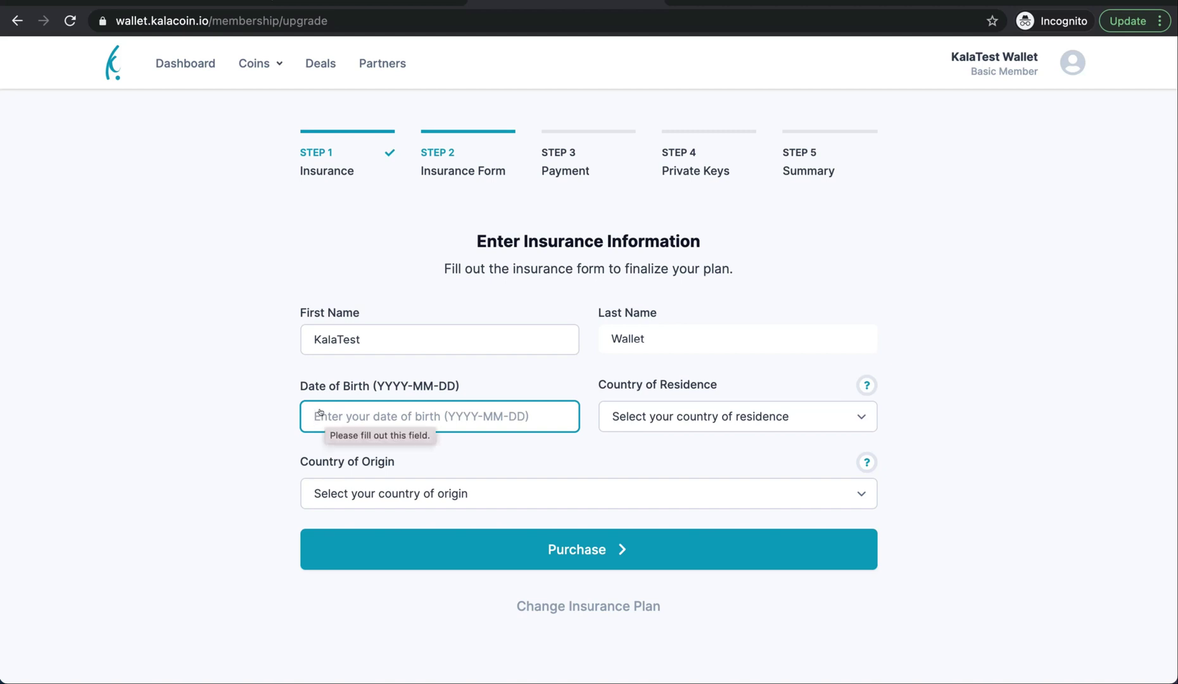
text(1983-)
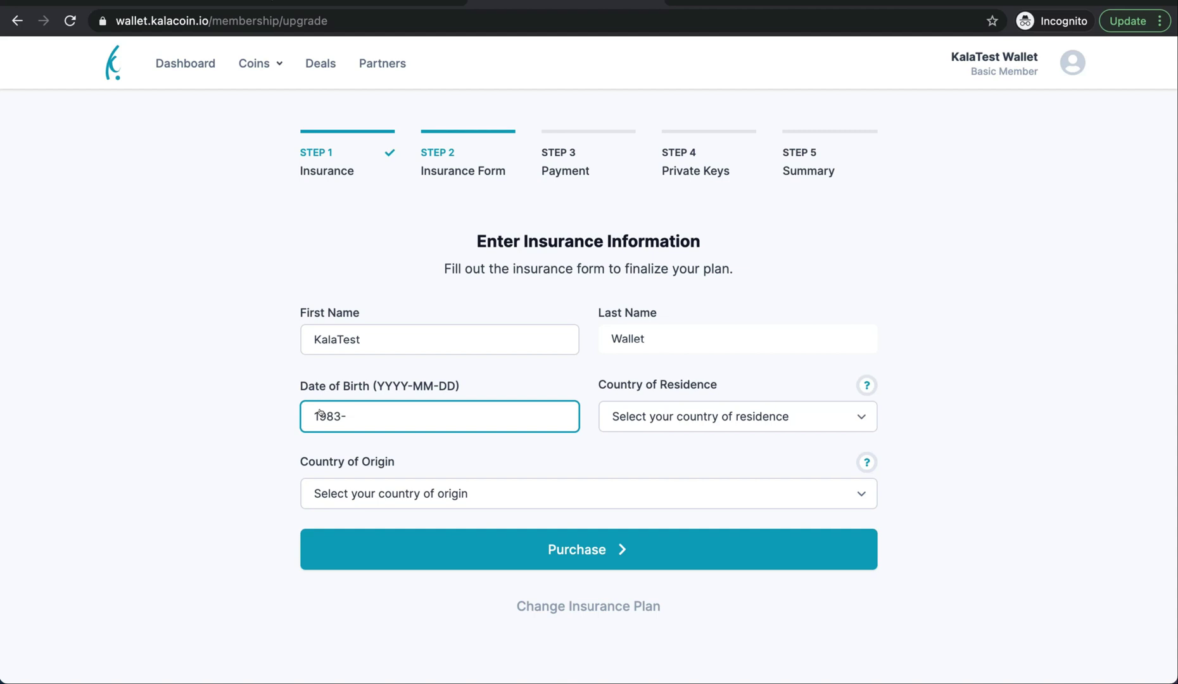
text(11-03)
Set both country of residence and country of origin to United States
click(654, 415)
click(653, 434)
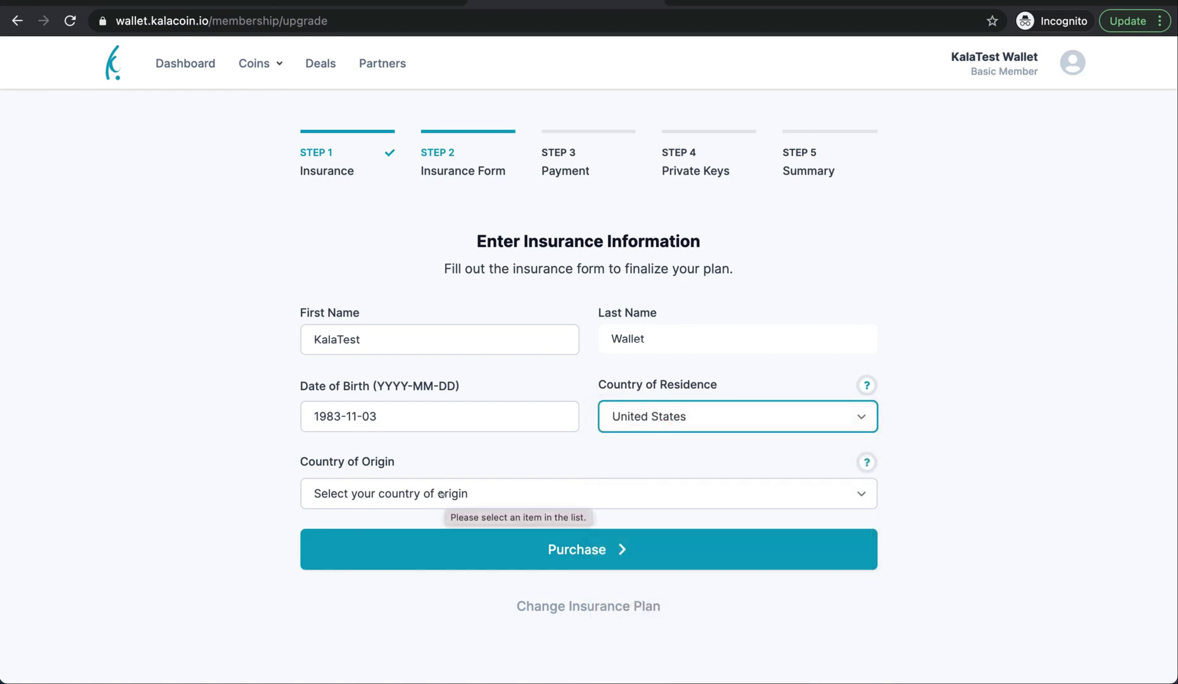
click(442, 494)
click(440, 512)
Submit the insurance form and accept the purchase agreement for 0.00170456 BTC per year
click(447, 547)
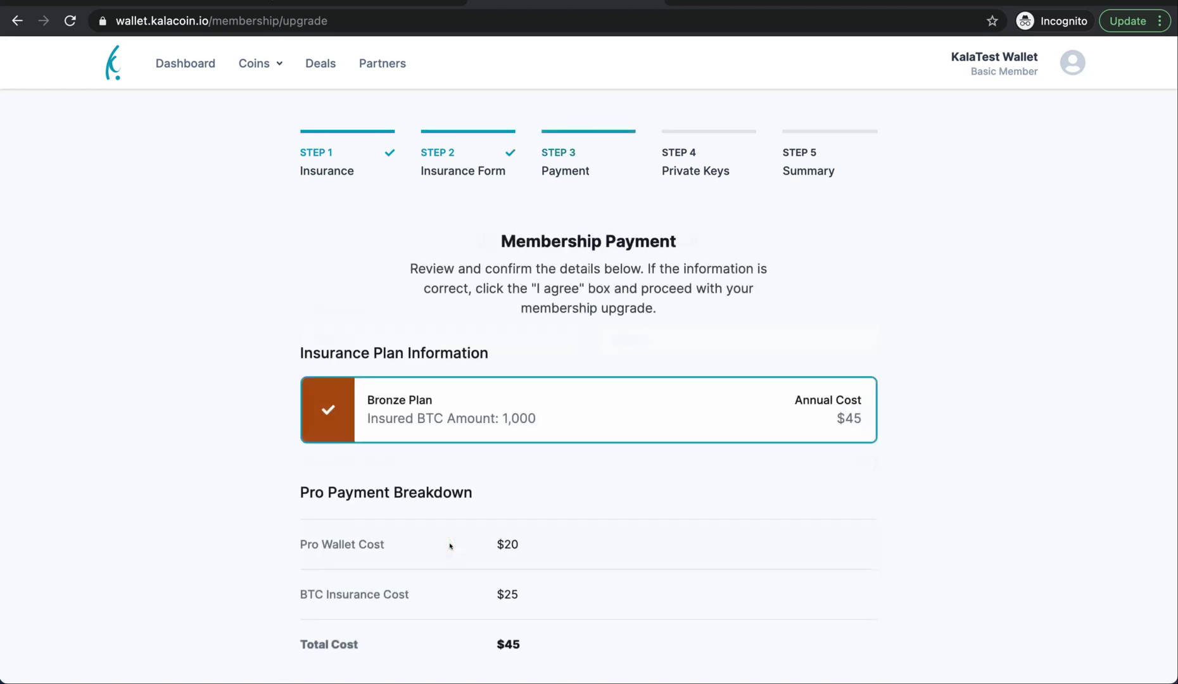
scroll(450, 545, down, 3)
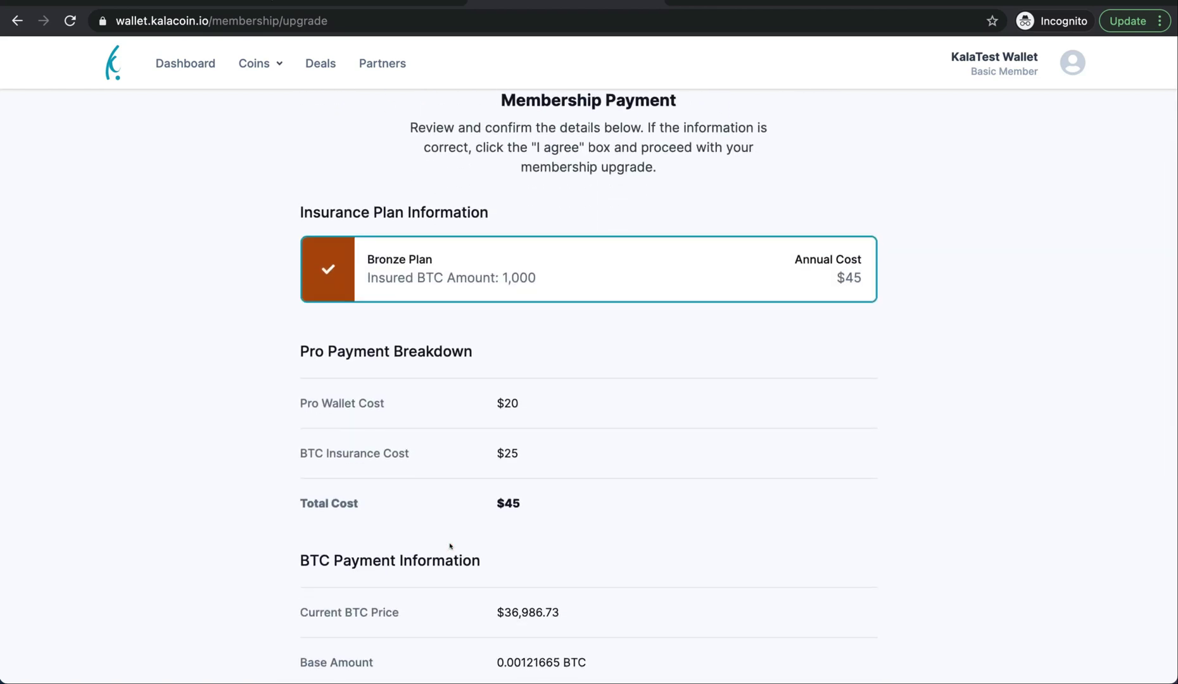
scroll(450, 546, down, 10)
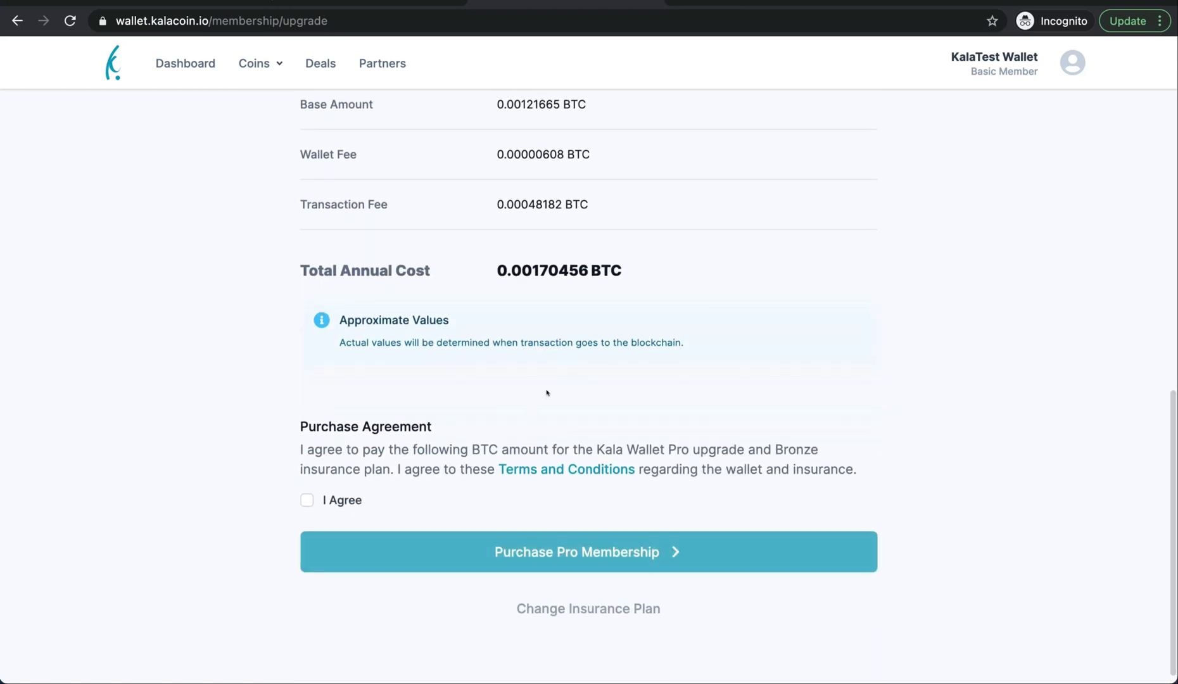
scroll(546, 388, up, 7)
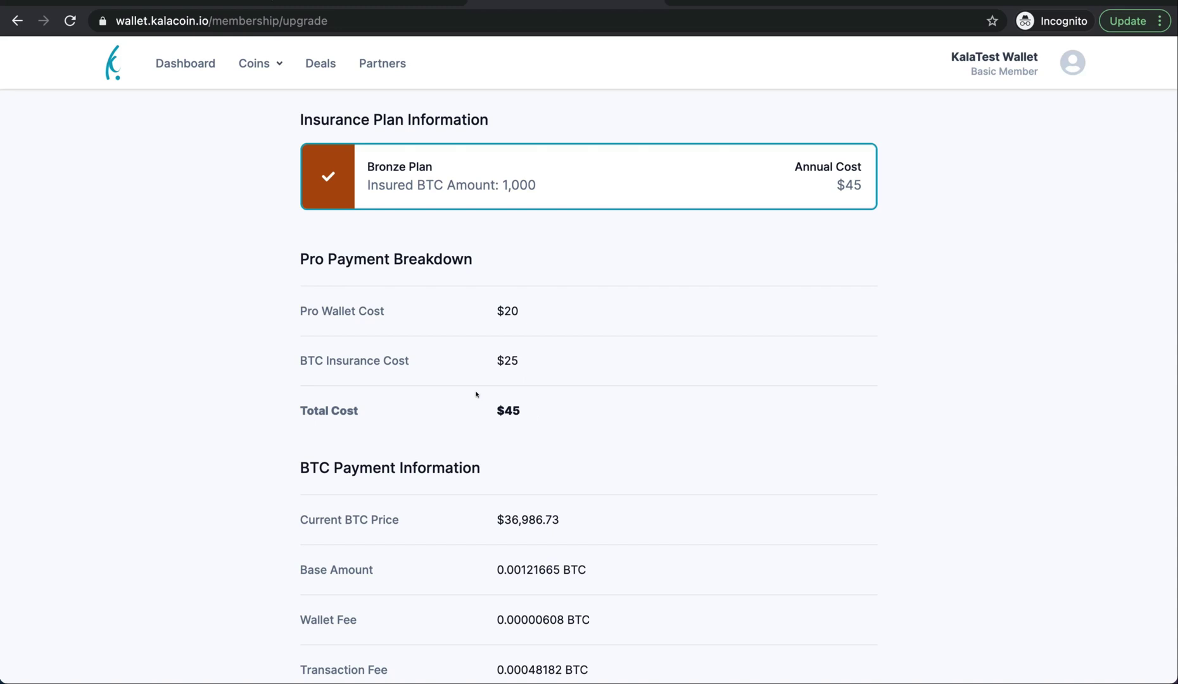
scroll(571, 396, down, 4)
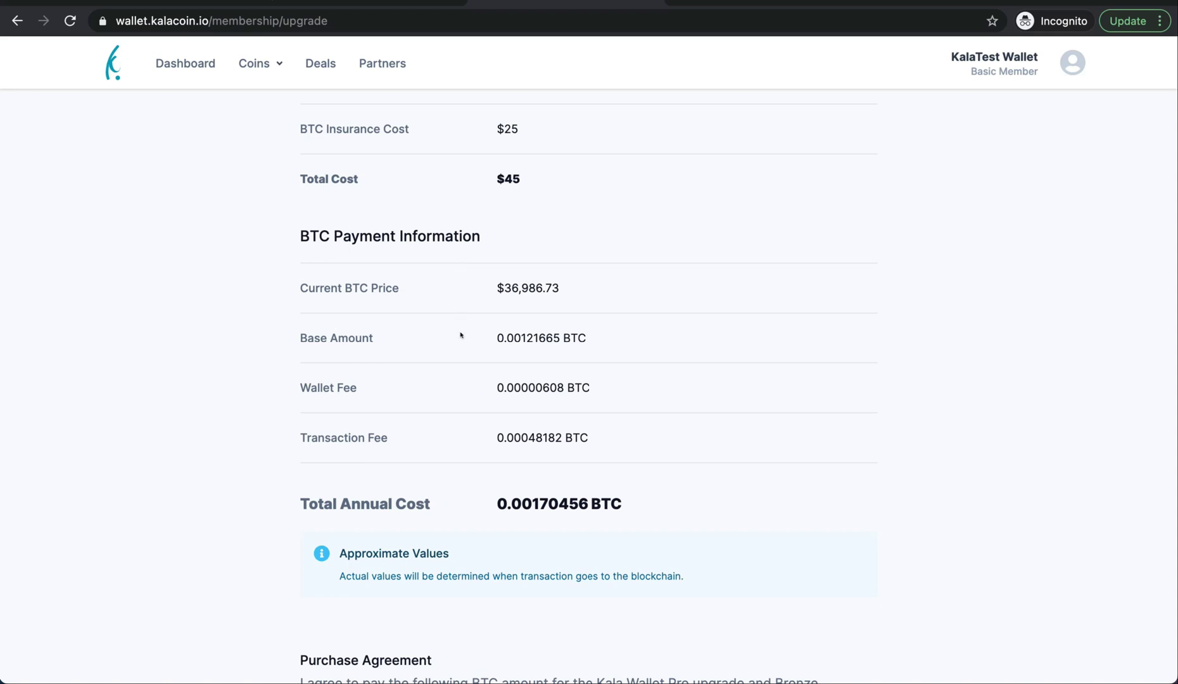
scroll(467, 432, down, 3)
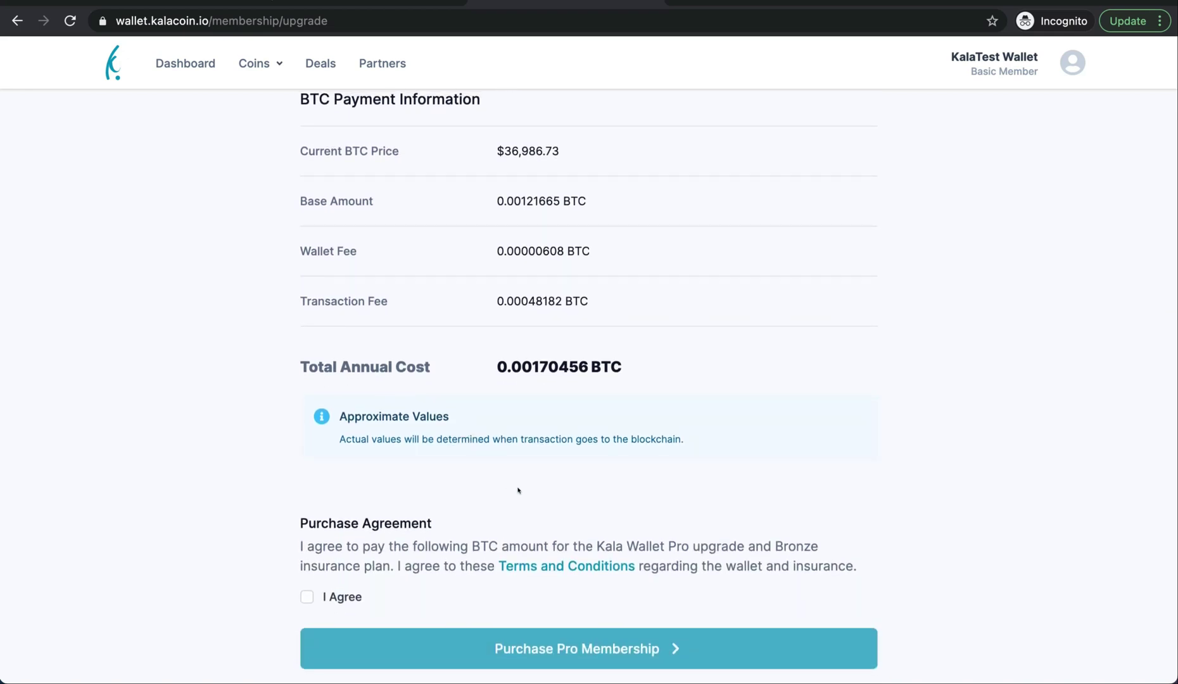
scroll(545, 595, down, 2)
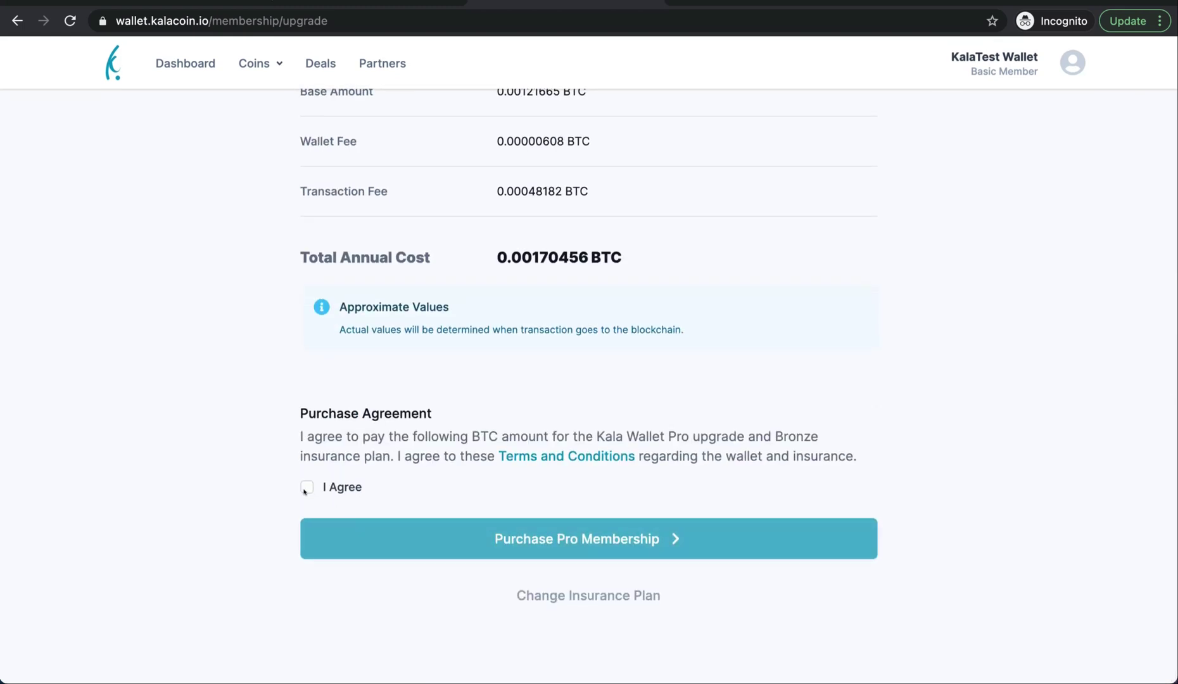
click(306, 490)
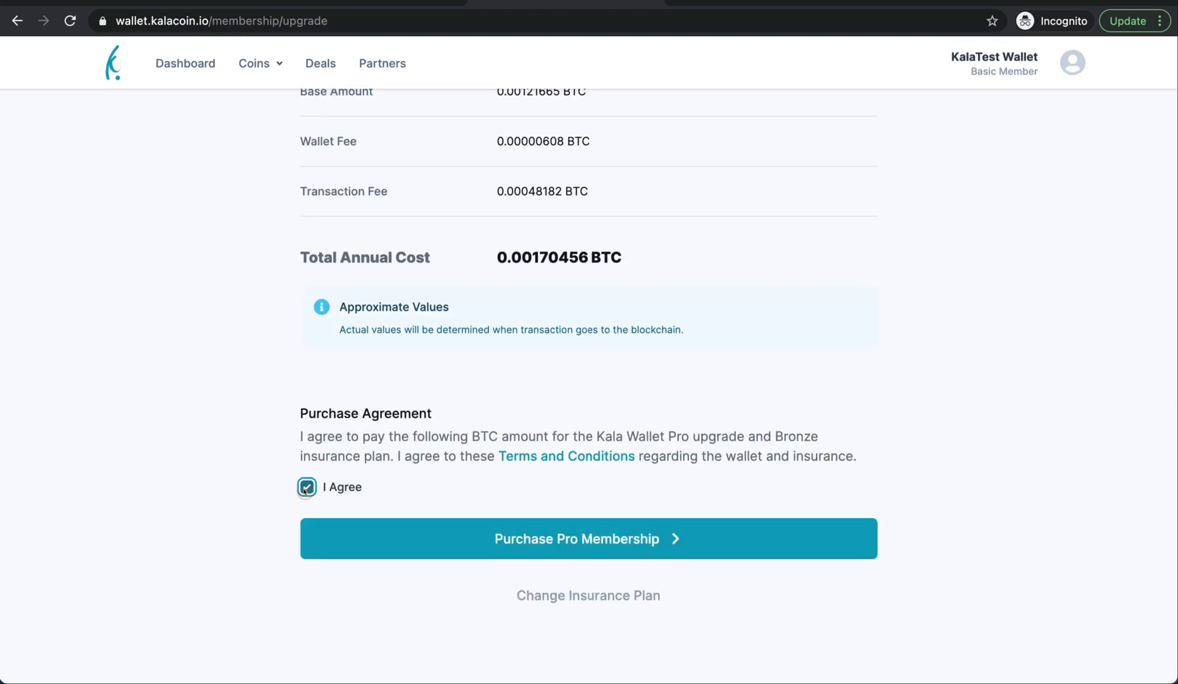
Purchase Pro membership with Bronze insurance and download the private keys PDF
click(538, 542)
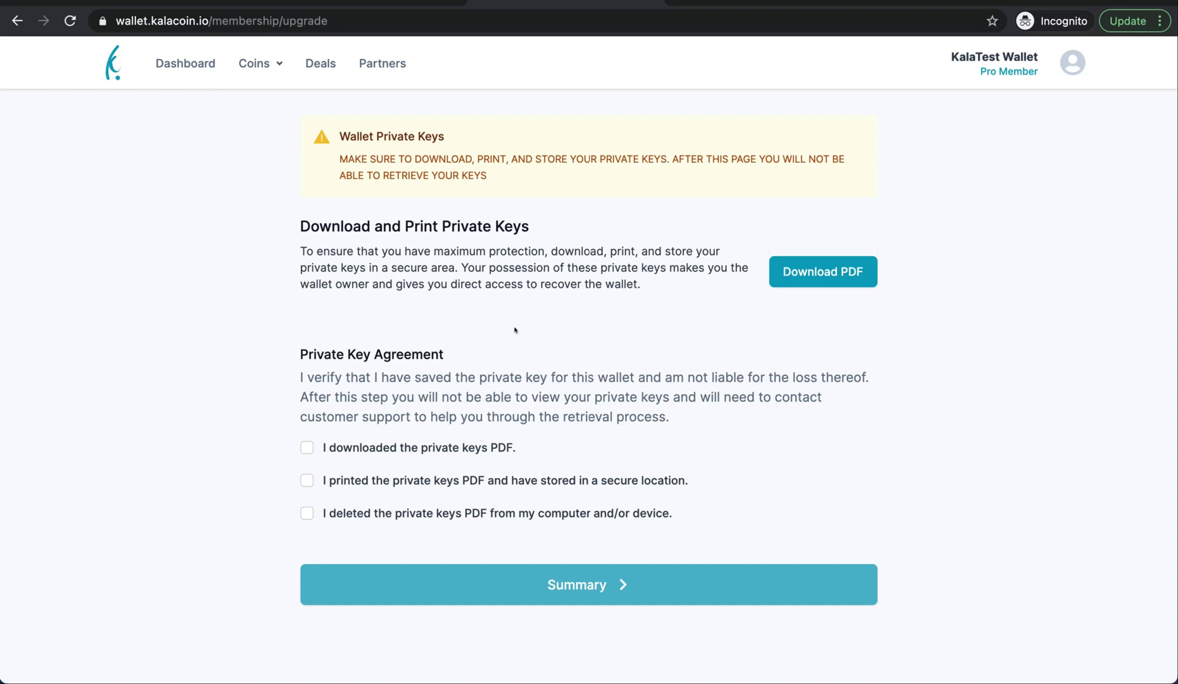
click(810, 275)
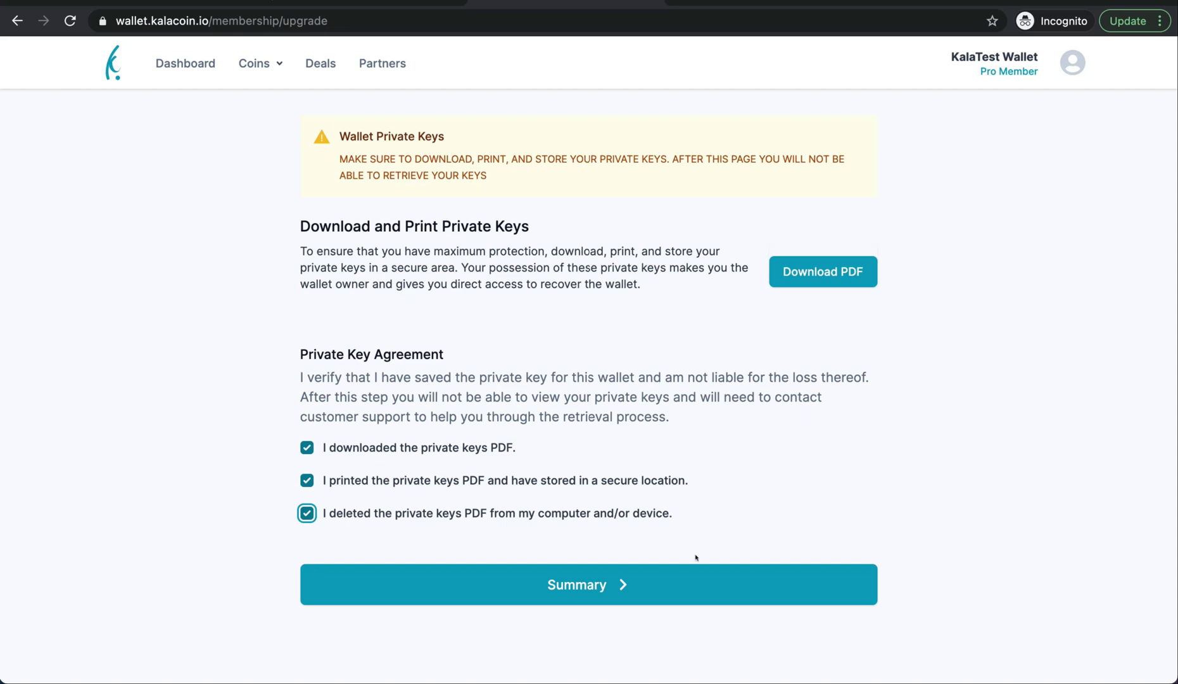
Open the membership summary, dismiss the notice, and review the $1,000-insured, $45/year Pro details
click(651, 580)
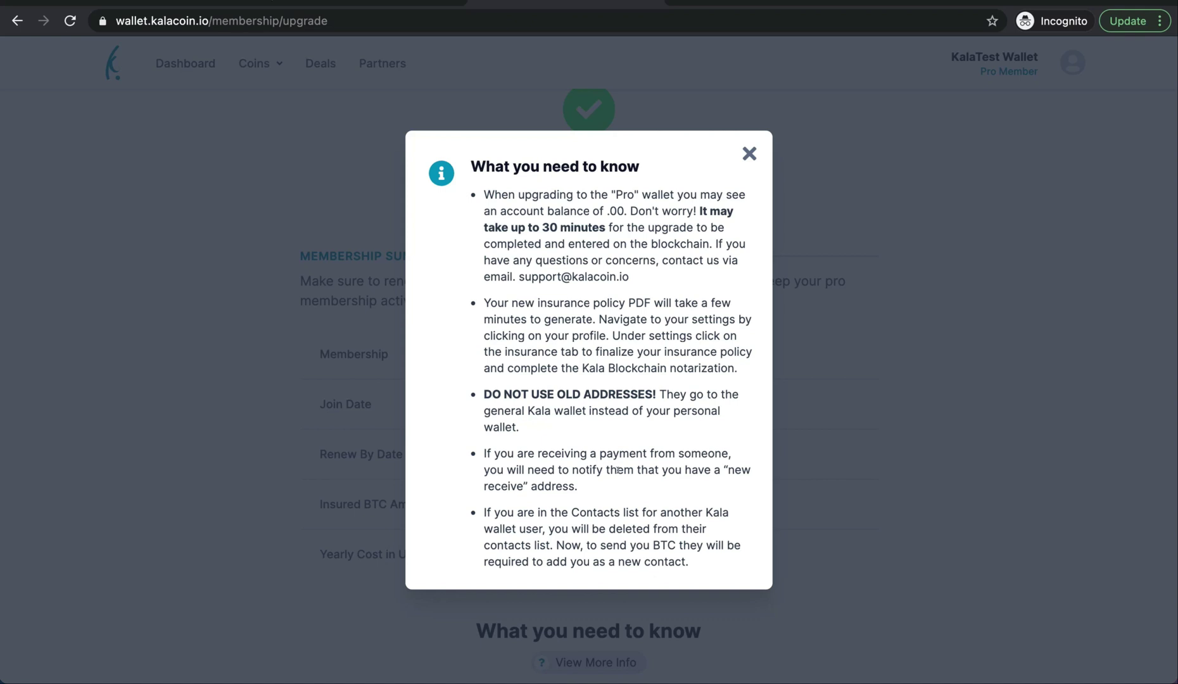
click(750, 152)
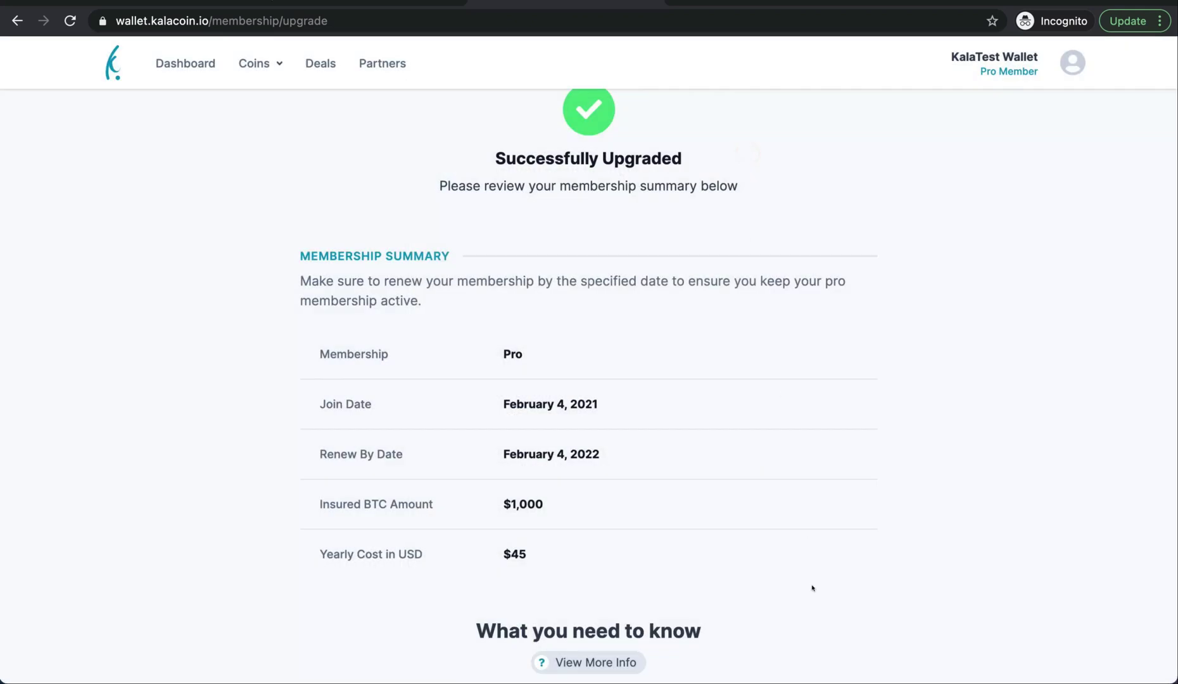
scroll(813, 588, down, 1)
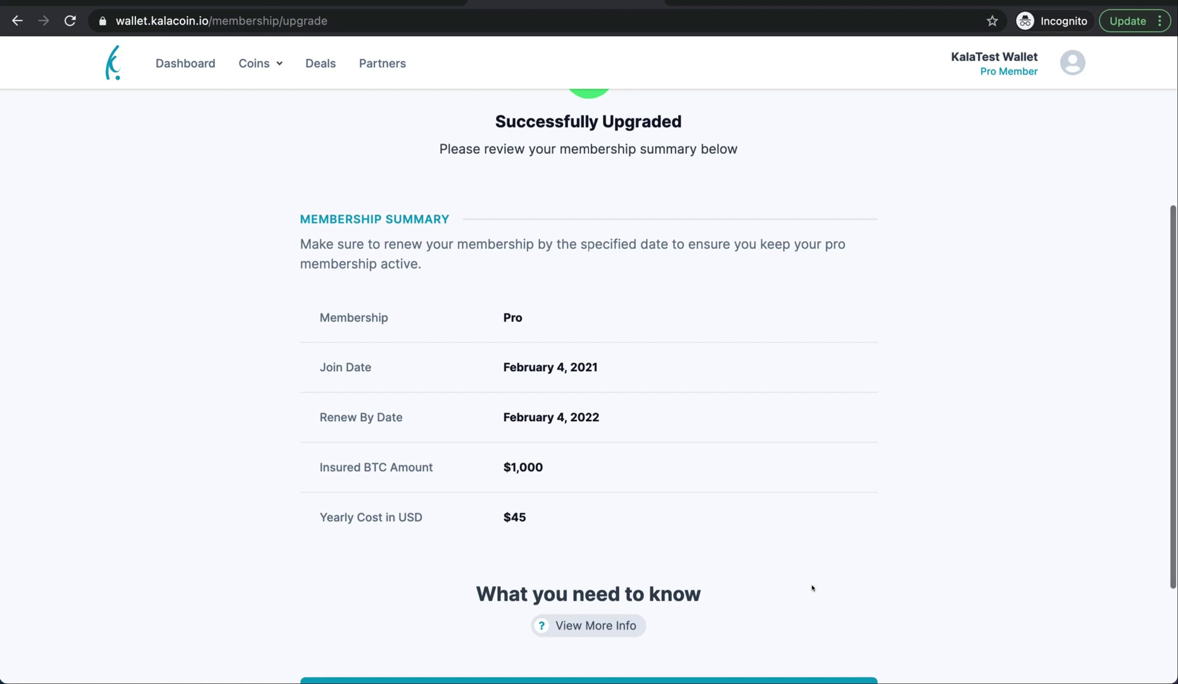
scroll(813, 588, down, 3)
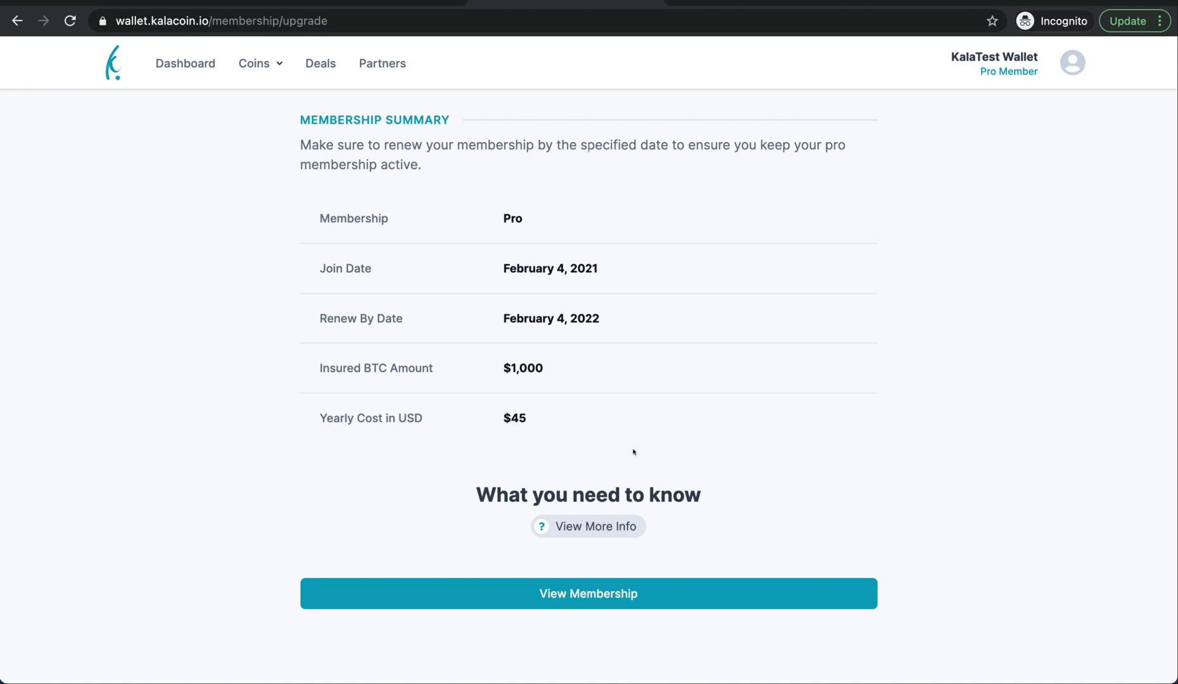
scroll(633, 452, up, 3)
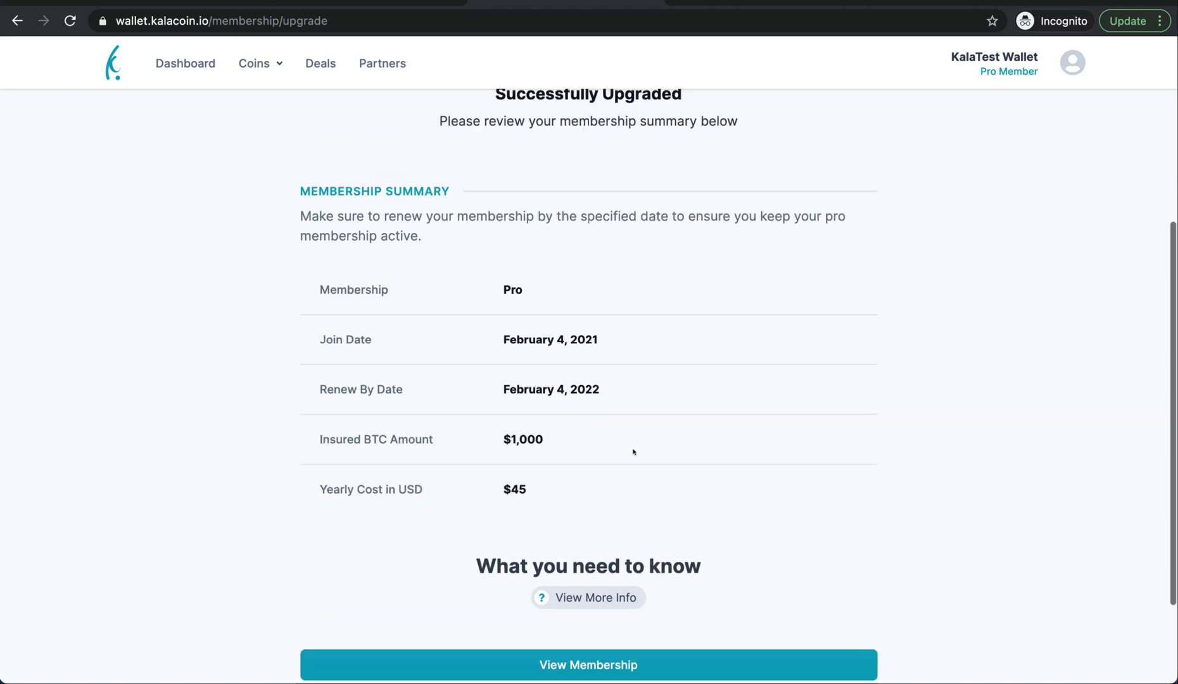
Go to account Settings > Insurance and scroll to the Bronze policy's Insurance Notary section
click(1071, 63)
click(1005, 101)
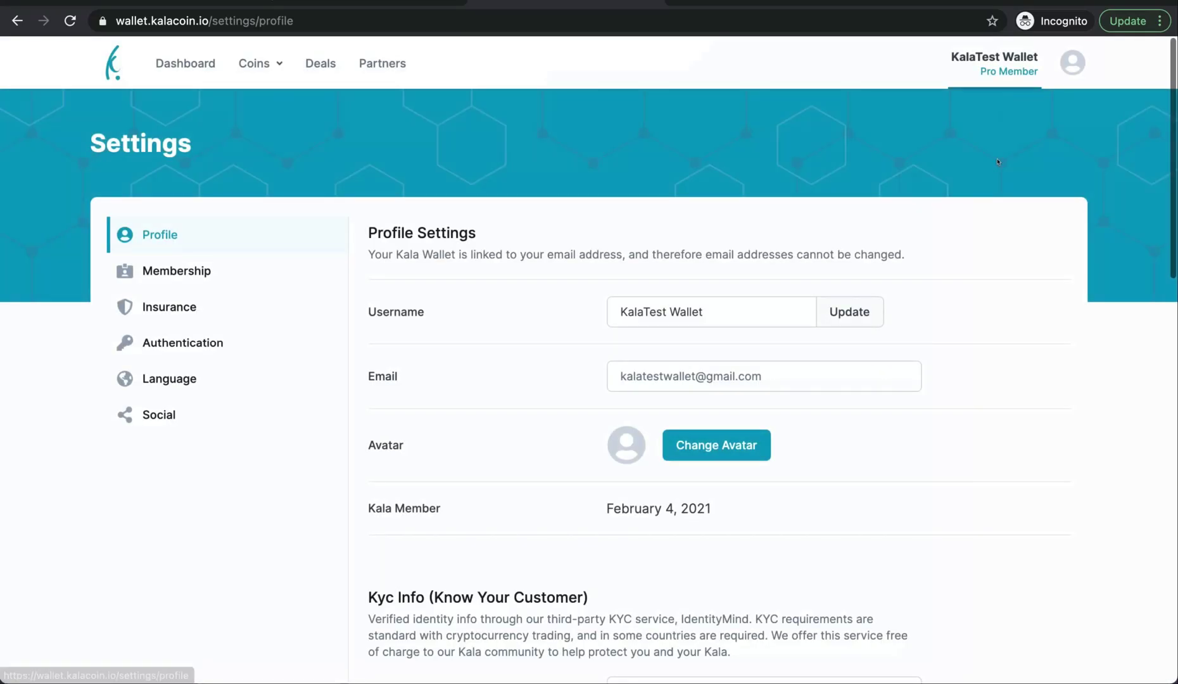
scroll(869, 508, down, 4)
scroll(869, 508, up, 3)
click(174, 231)
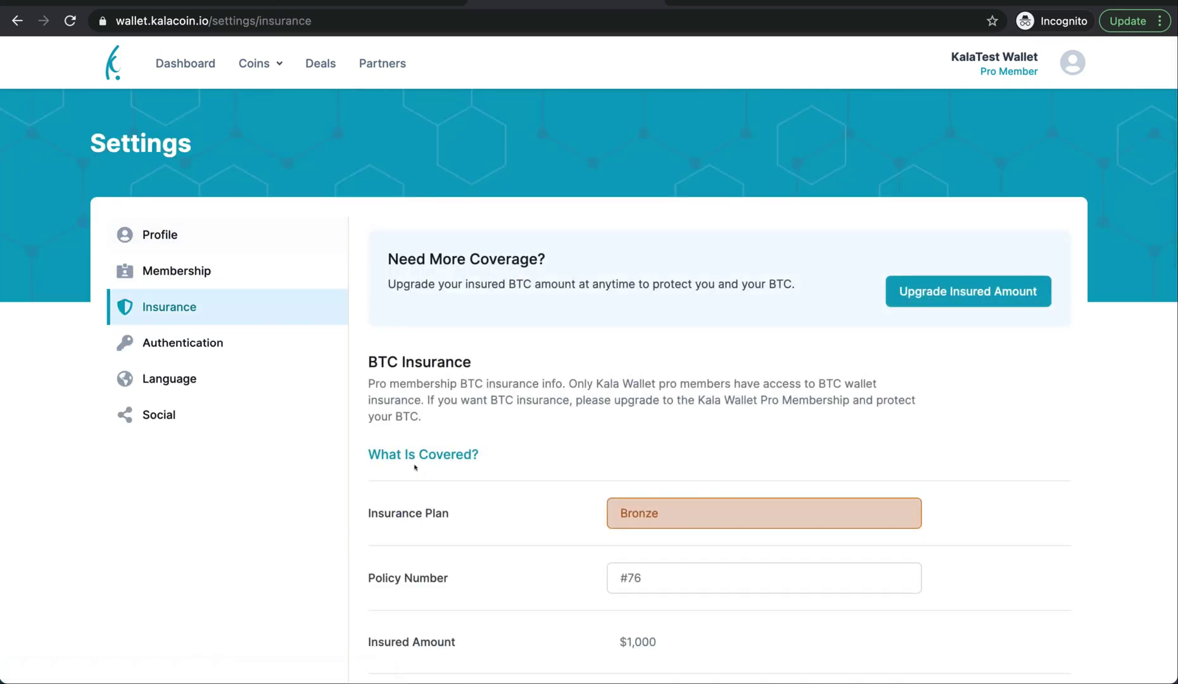
scroll(415, 467, down, 6)
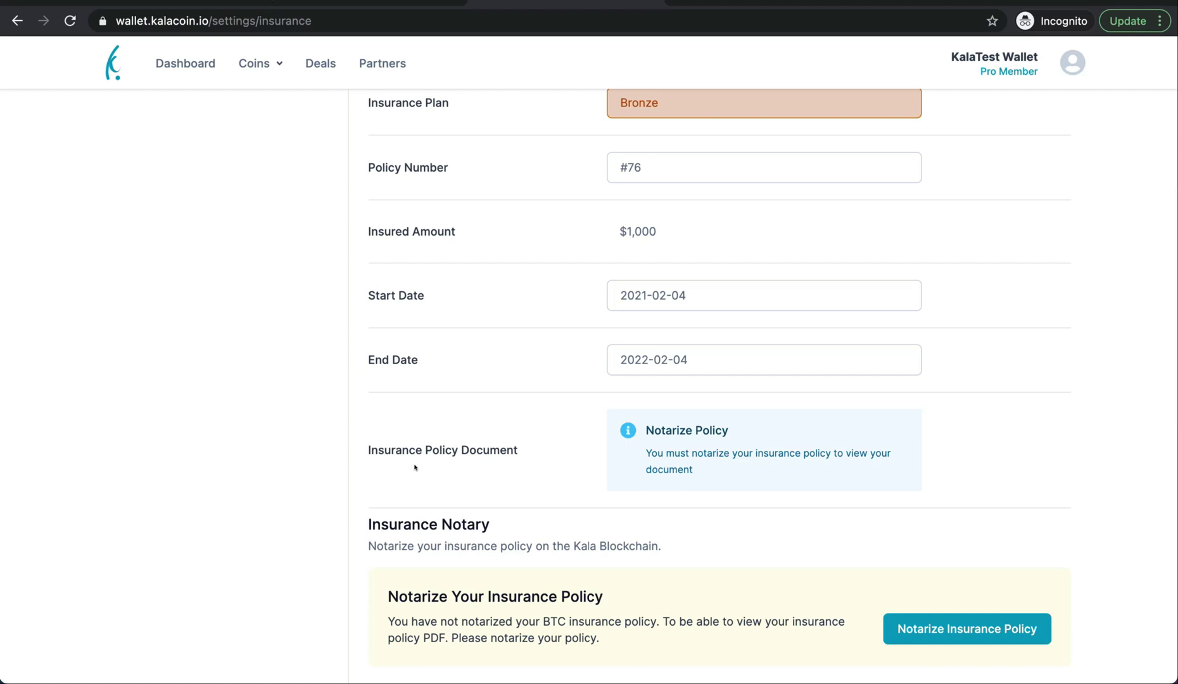
scroll(415, 468, down, 1)
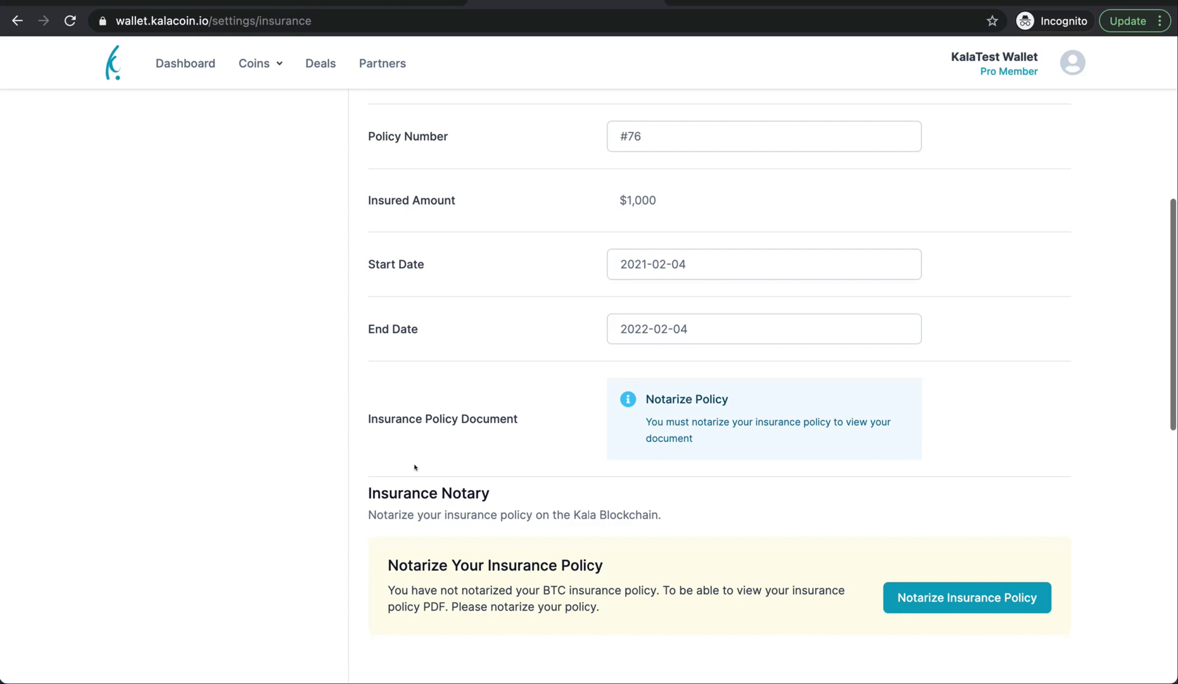
scroll(415, 468, down, 2)
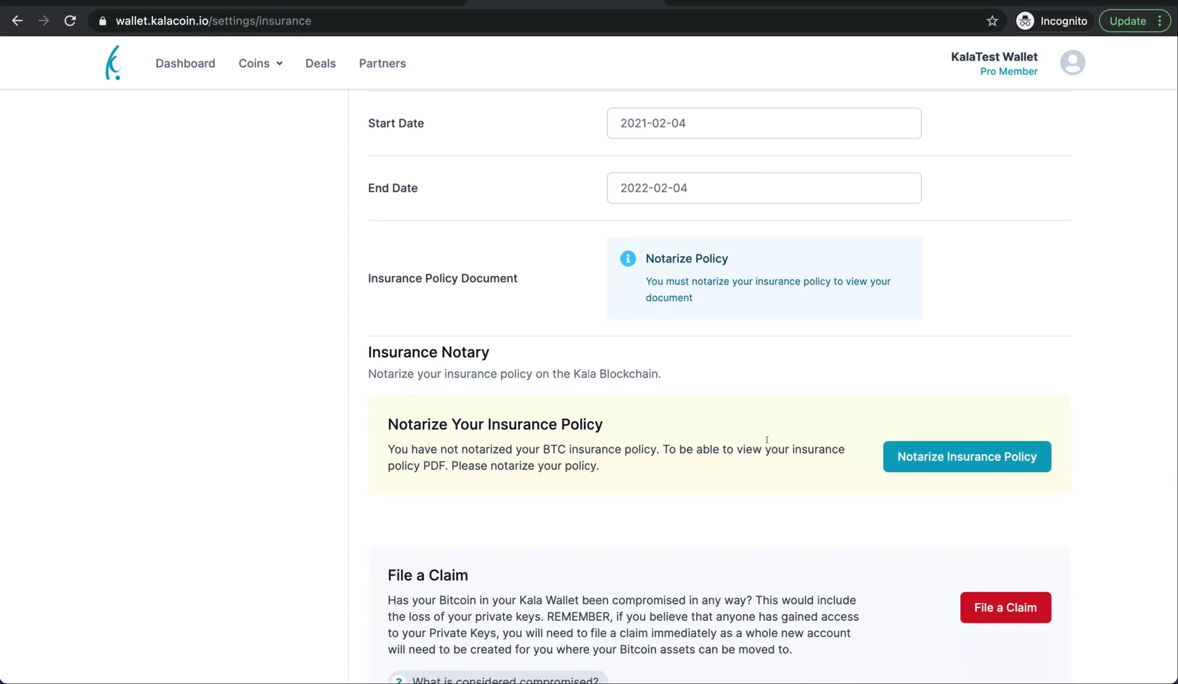
Notarize the Bronze insurance policy on the Kala Blockchain and review its transaction hash
click(946, 461)
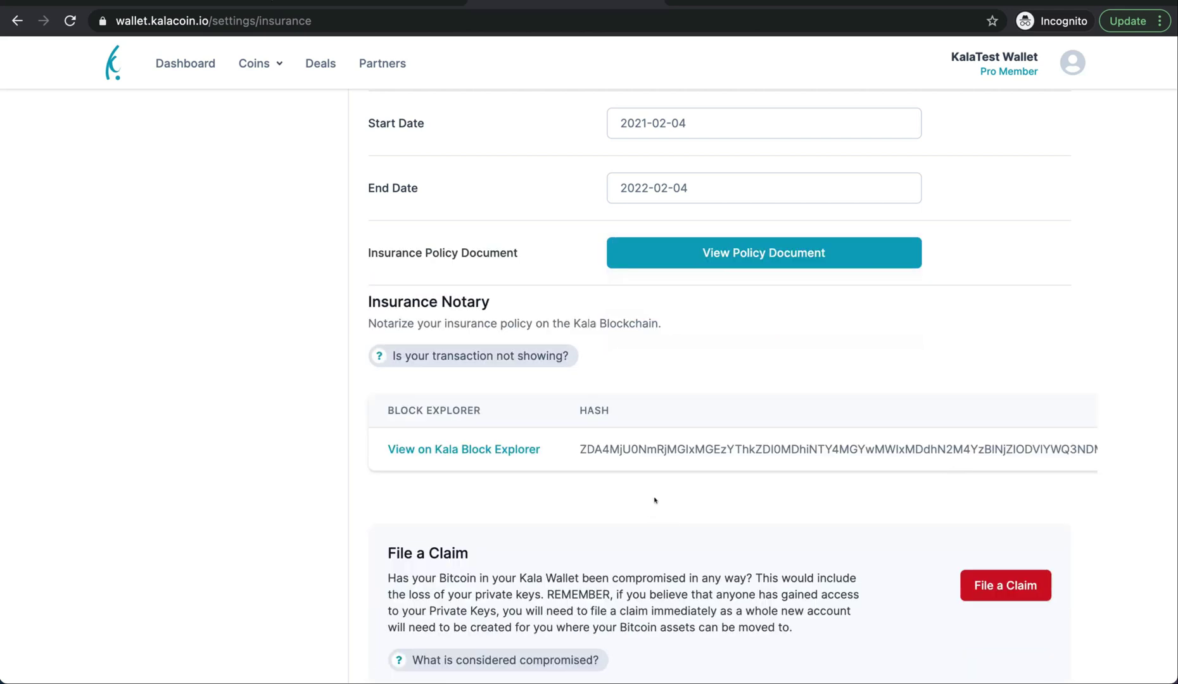
scroll(655, 501, down, 1)
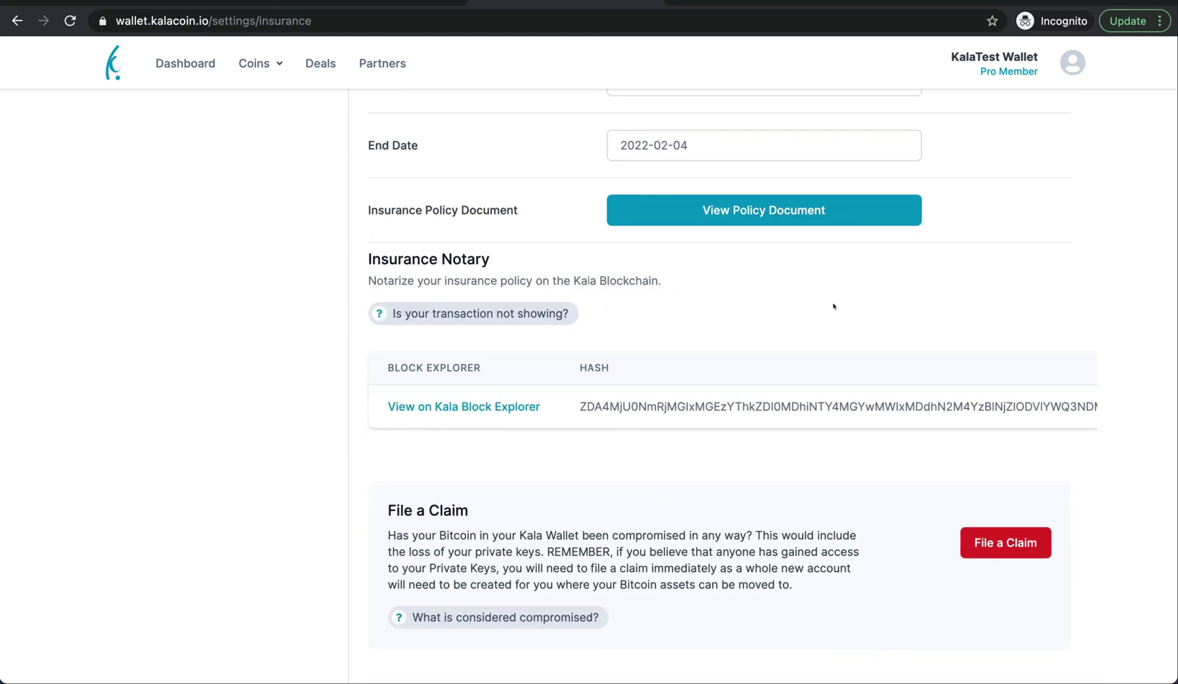
scroll(681, 412, down, 3)
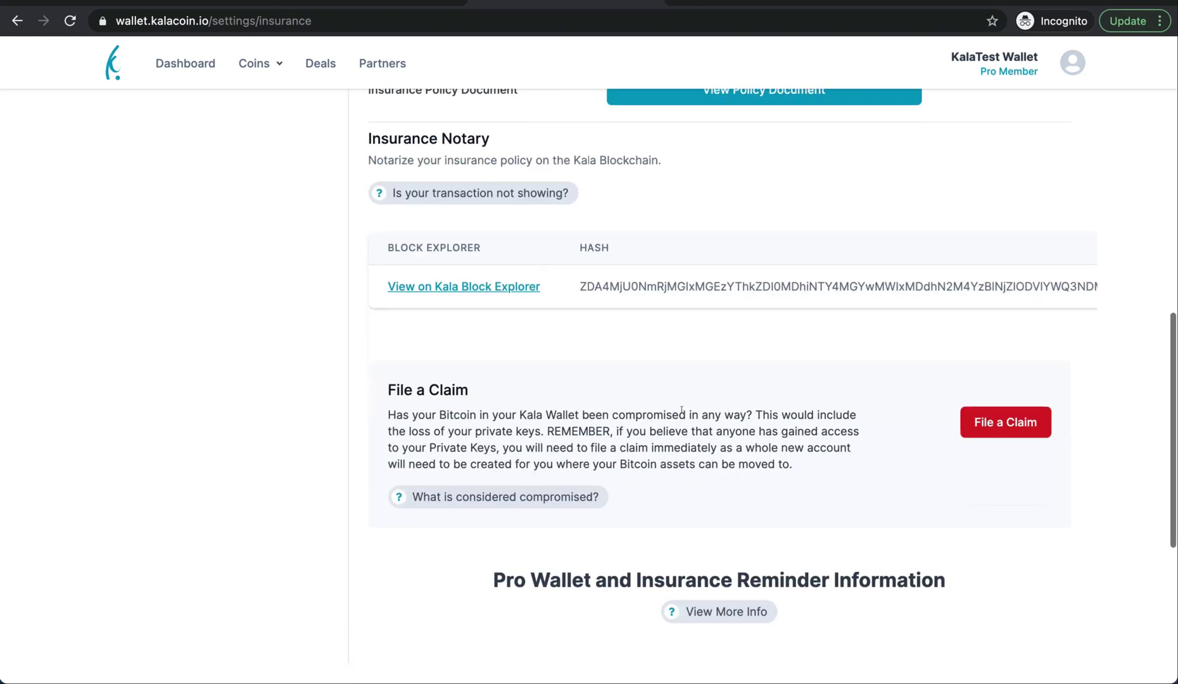